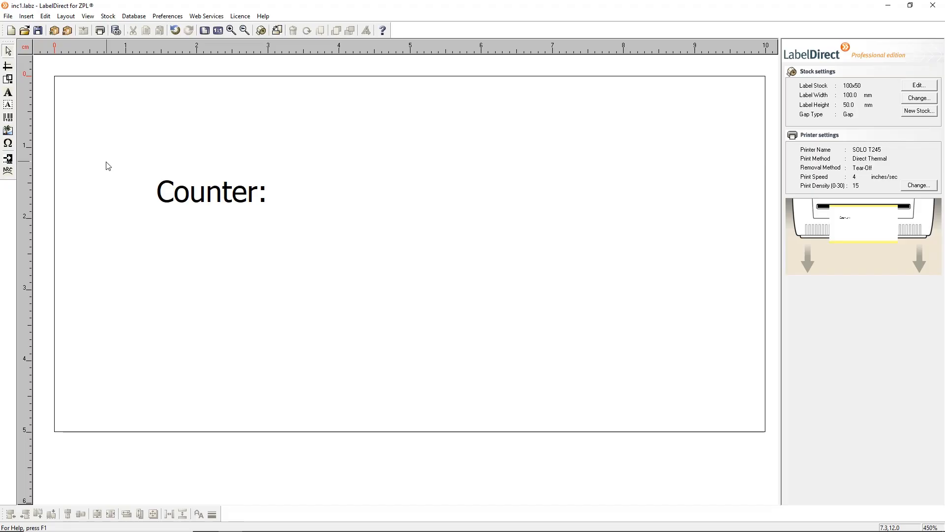
- Add a text element reading 001 just after the "Counter:" label
{"action": "left_click", "coordinate": [8, 93]}
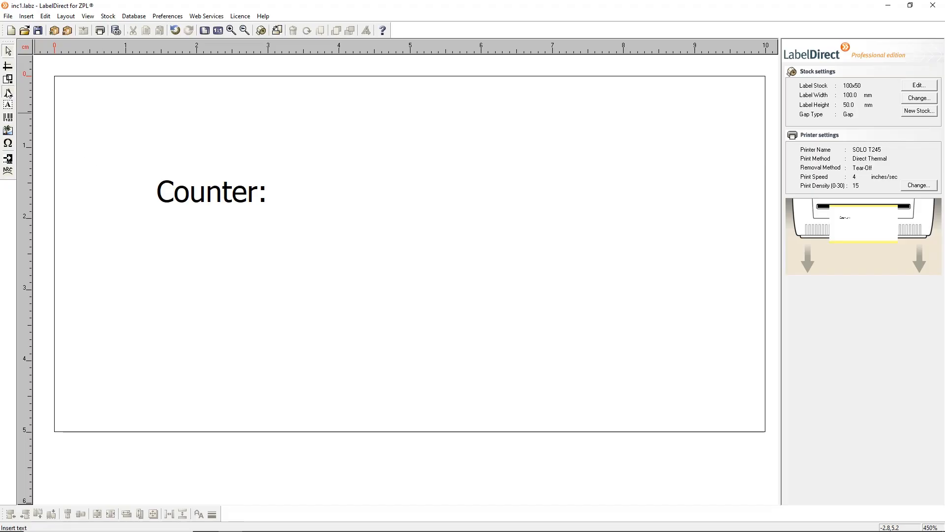
{"action": "left_click", "coordinate": [289, 178]}
{"action": "left_click_drag", "start_coordinate": [315, 193], "coordinate": [308, 189]}
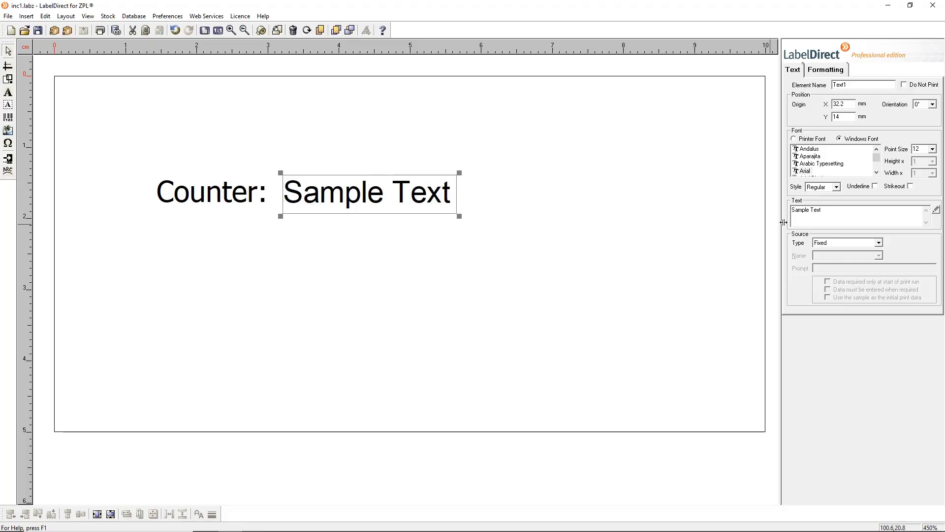
{"action": "left_click_drag", "start_coordinate": [830, 215], "coordinate": [759, 212]}
{"action": "type", "text": "001"}
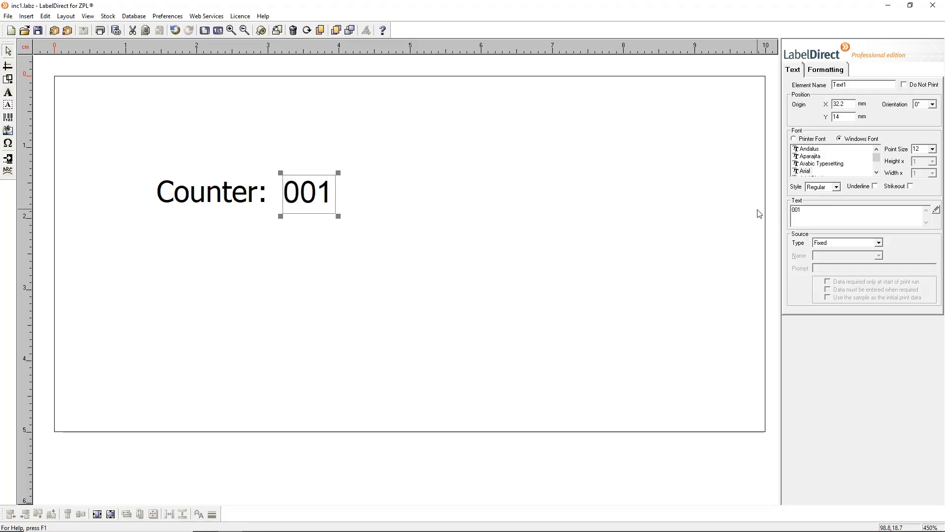
- Make the 001 text an Incrementing Number with its start value fixed at 001
{"action": "left_click", "coordinate": [880, 243]}
{"action": "left_click", "coordinate": [861, 277]}
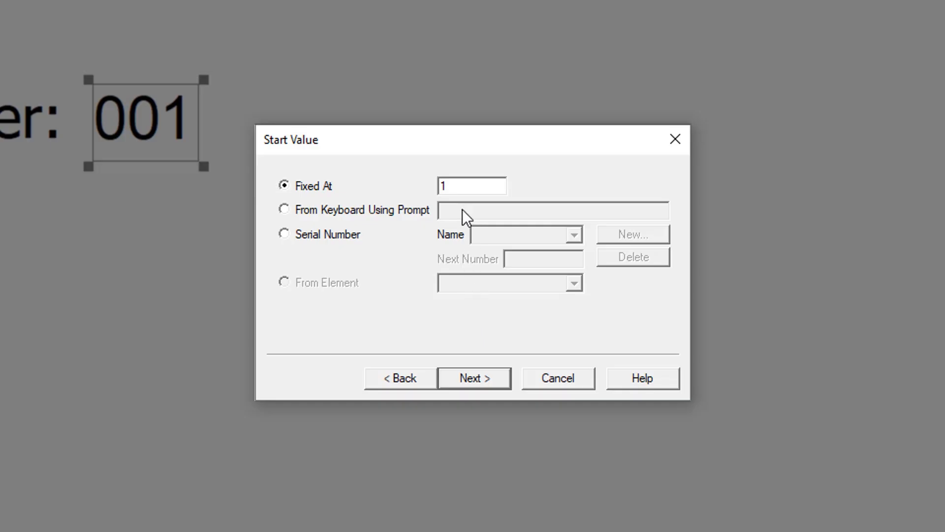
{"action": "left_click_drag", "start_coordinate": [461, 187], "coordinate": [434, 187]}
{"action": "type", "text": "001"}
{"action": "left_click", "coordinate": [480, 377]}
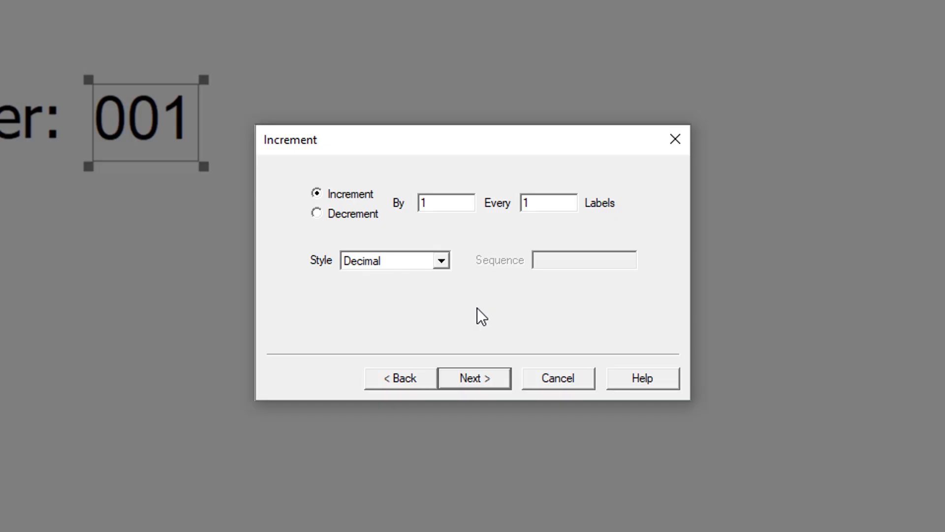
- Complete the counter's numbering with the Decimal increment style and the No Limit action, then deselect the element
{"action": "left_click", "coordinate": [442, 261]}
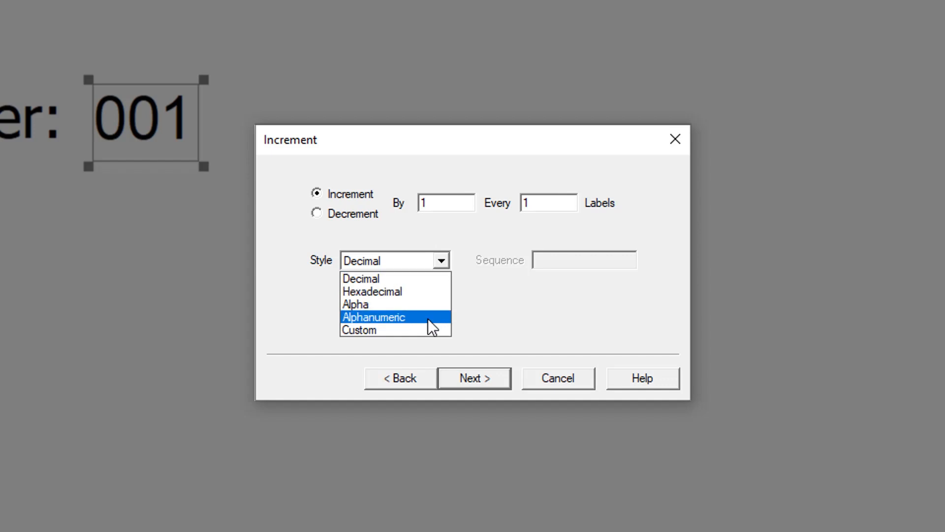
{"action": "left_click", "coordinate": [430, 279]}
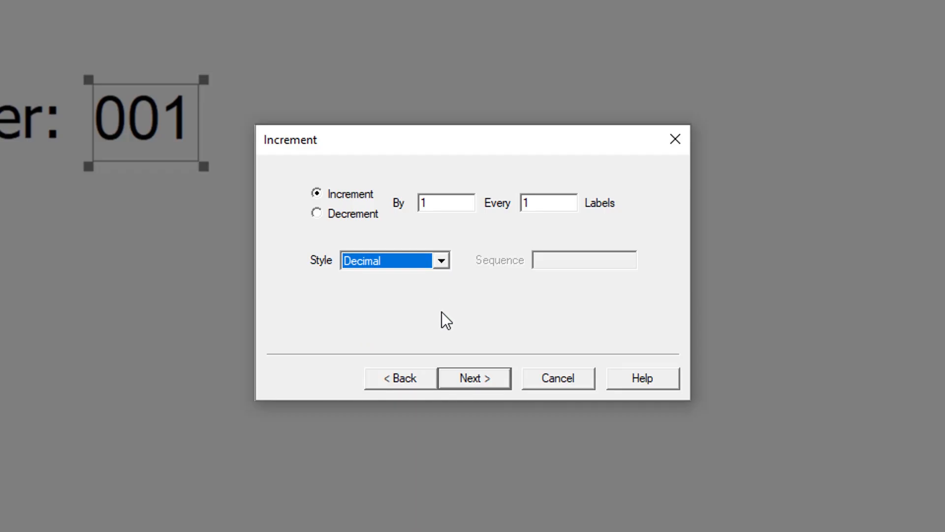
{"action": "left_click", "coordinate": [479, 375]}
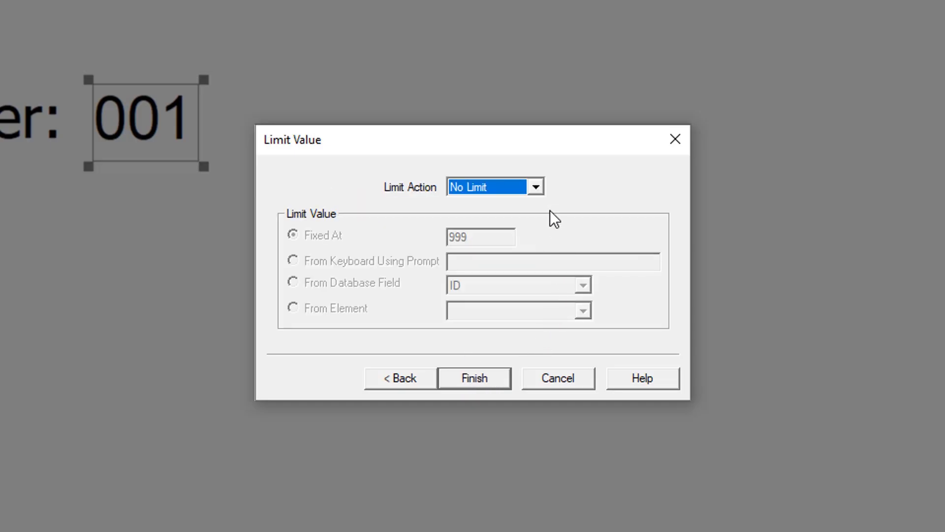
{"action": "left_click", "coordinate": [536, 187]}
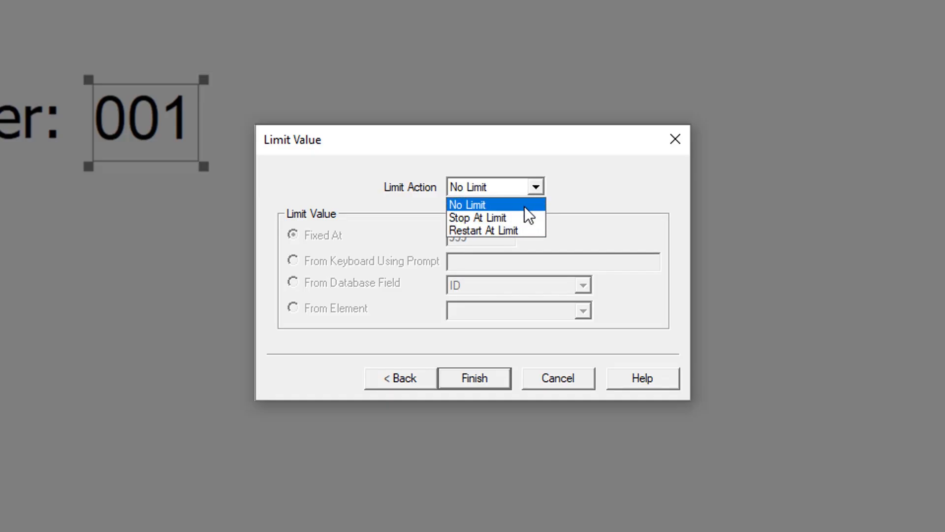
{"action": "left_click", "coordinate": [524, 205]}
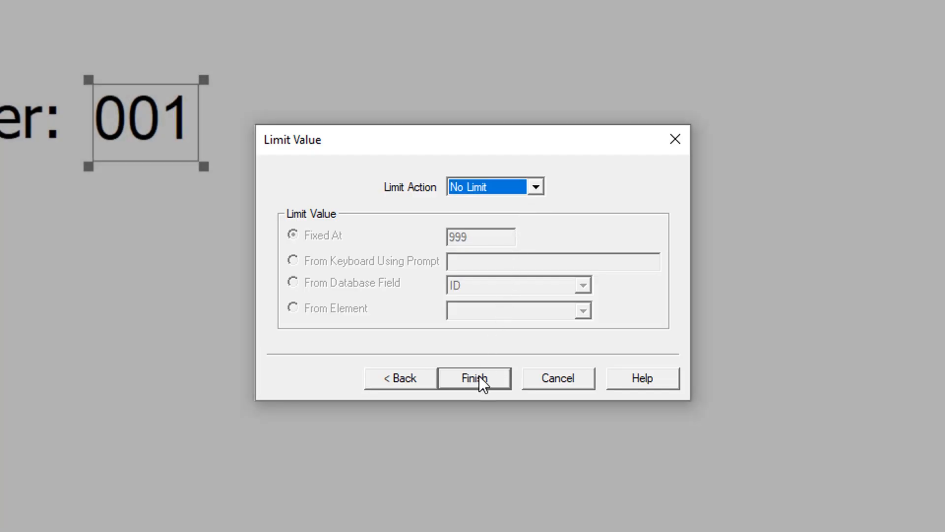
{"action": "left_click", "coordinate": [479, 375]}
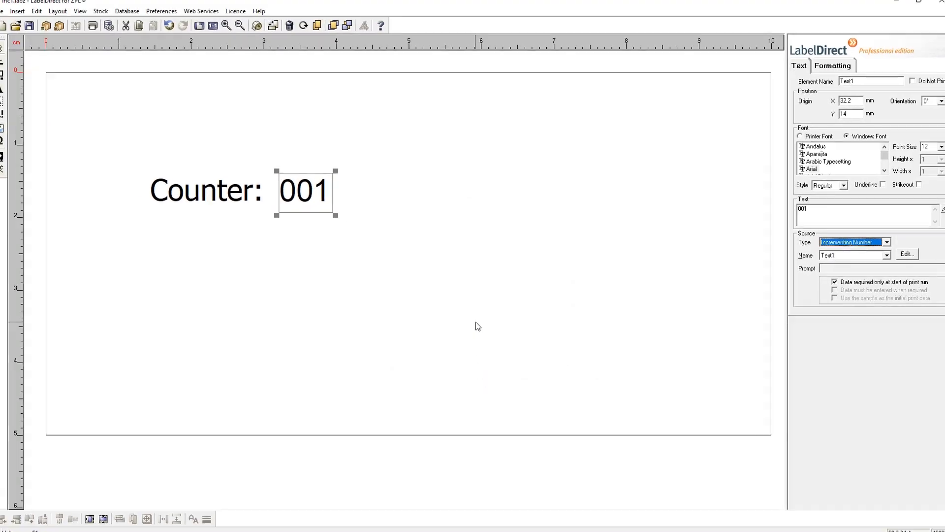
{"action": "left_click", "coordinate": [321, 268]}
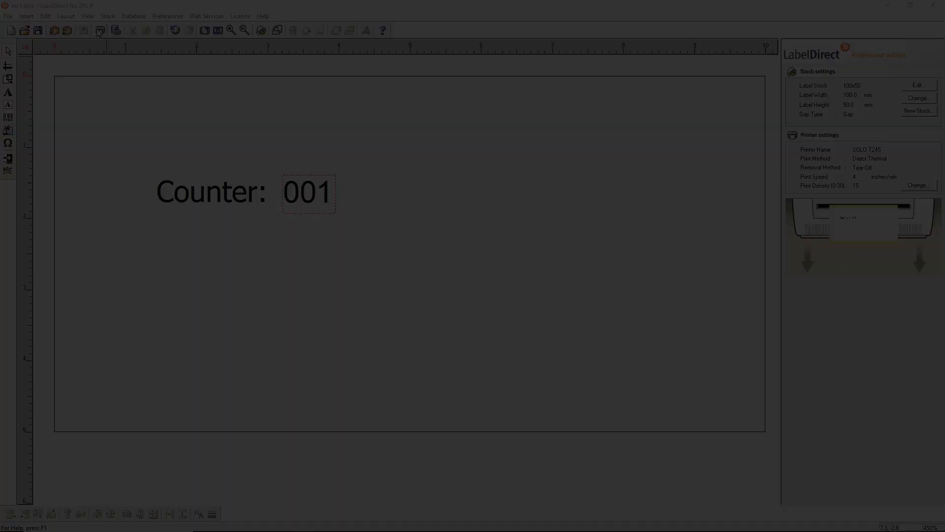
- Print the counter label with a batch quantity of 3
{"action": "left_click", "coordinate": [100, 33]}
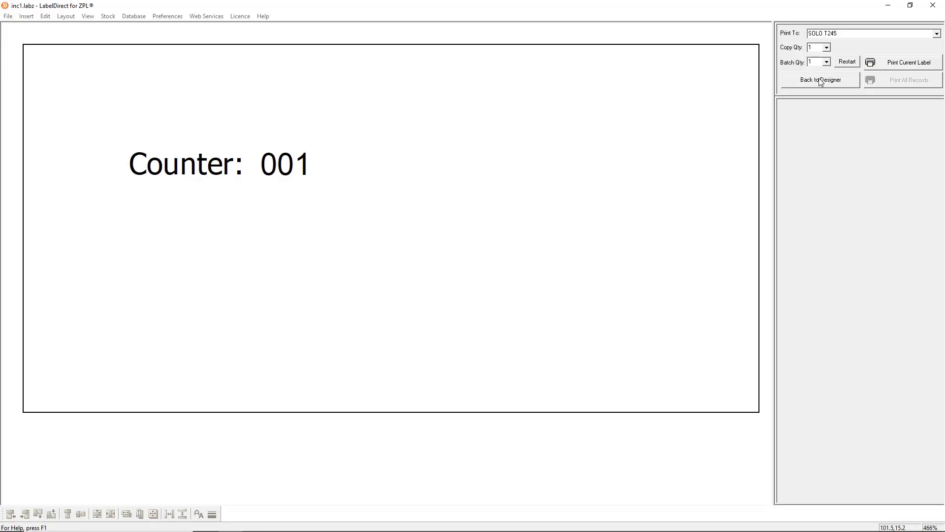
{"action": "left_click", "coordinate": [827, 62]}
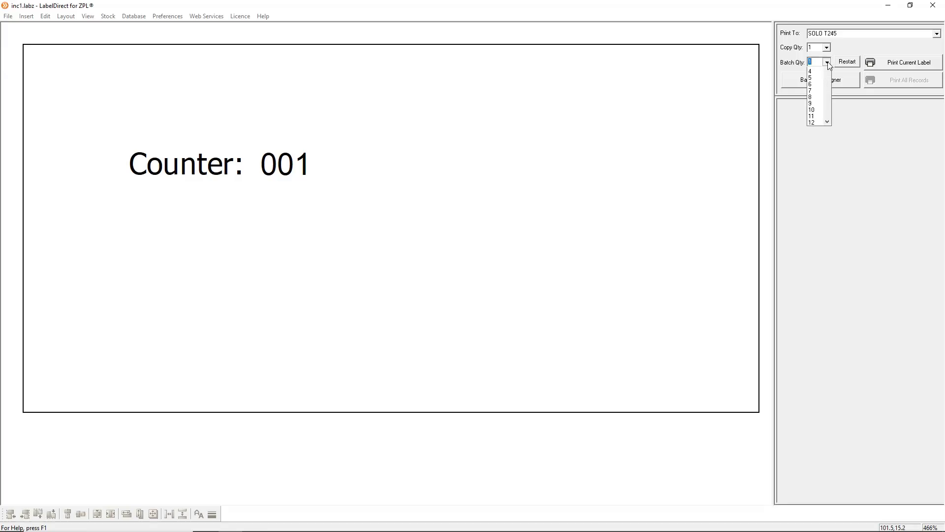
{"action": "left_click", "coordinate": [821, 85]}
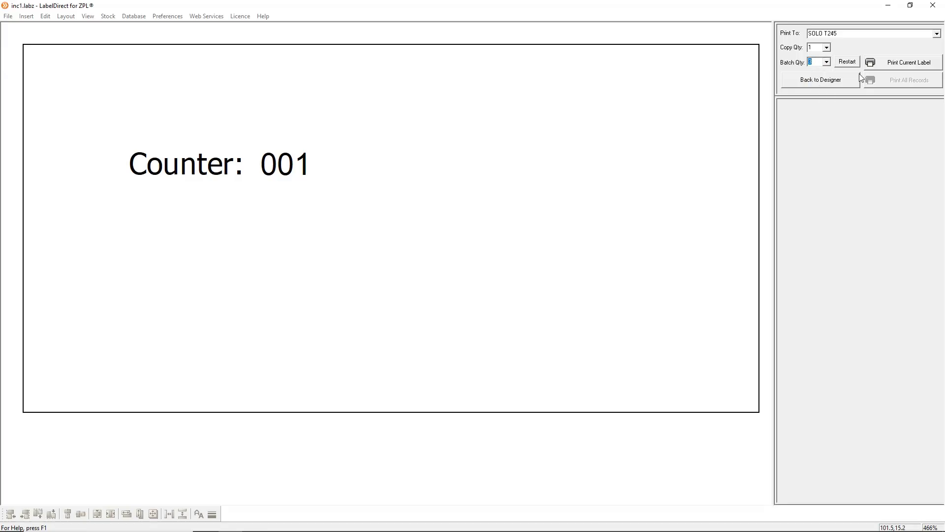
{"action": "left_click", "coordinate": [902, 63]}
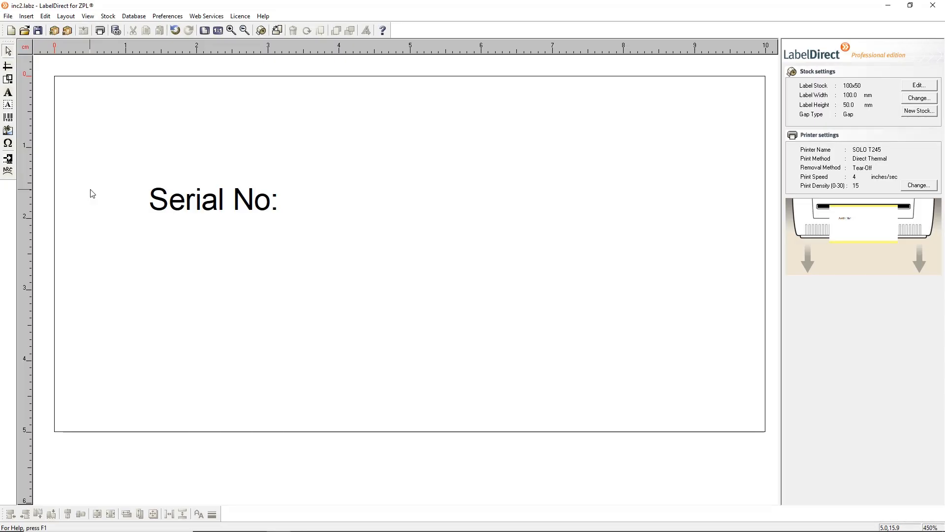
- Add a text element reading ABC1000 just after the "Serial No:" label
{"action": "left_click", "coordinate": [8, 93]}
{"action": "left_click", "coordinate": [306, 184]}
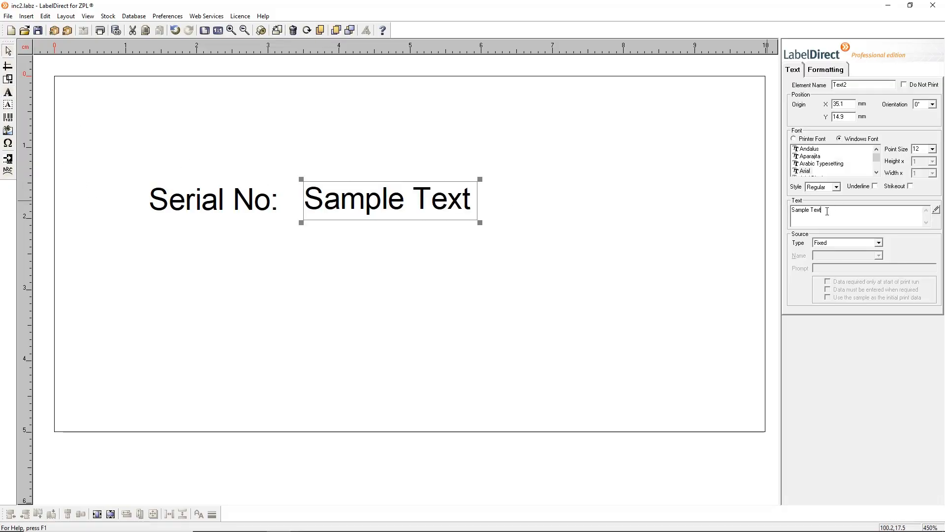
{"action": "type", "text": "ABC1000"}
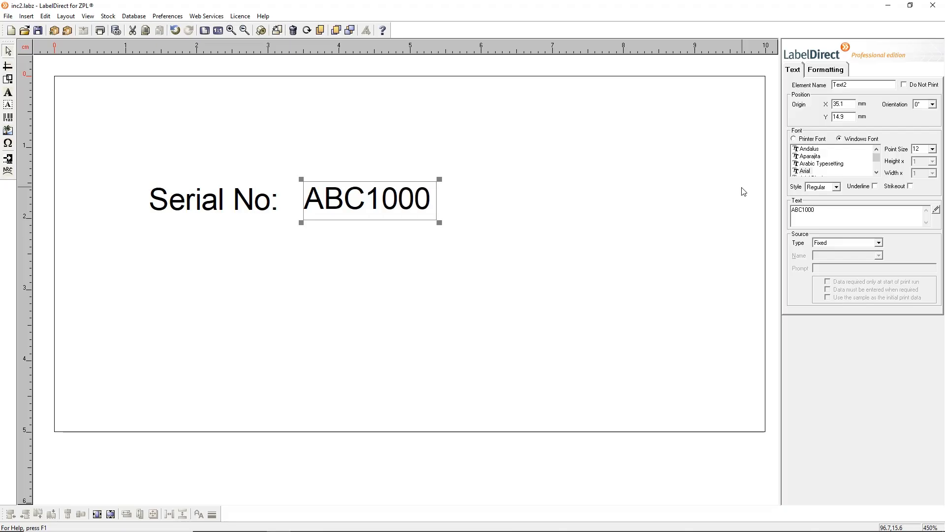
- Make the ABC1000 text an Incrementing Number starting from a new serial number named Test1 with initial value ABC1000
{"action": "left_click", "coordinate": [879, 243]}
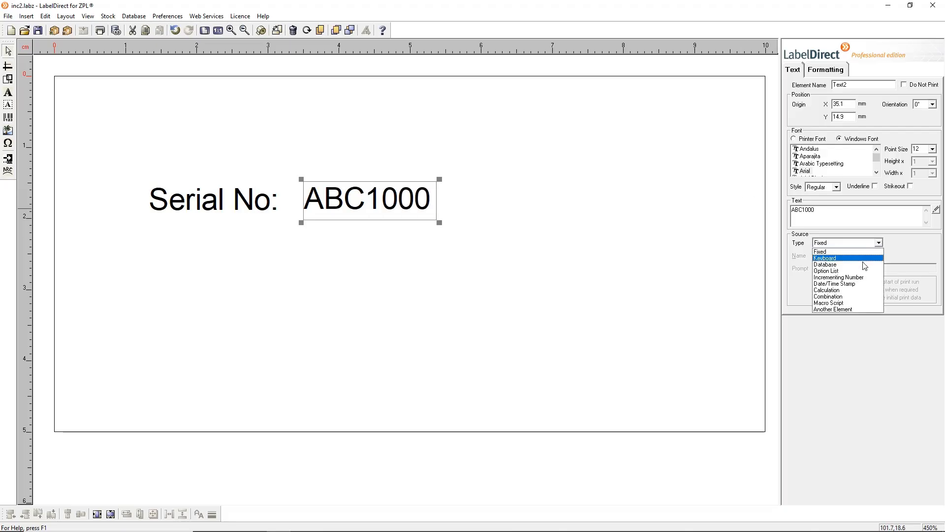
{"action": "left_click", "coordinate": [839, 268]}
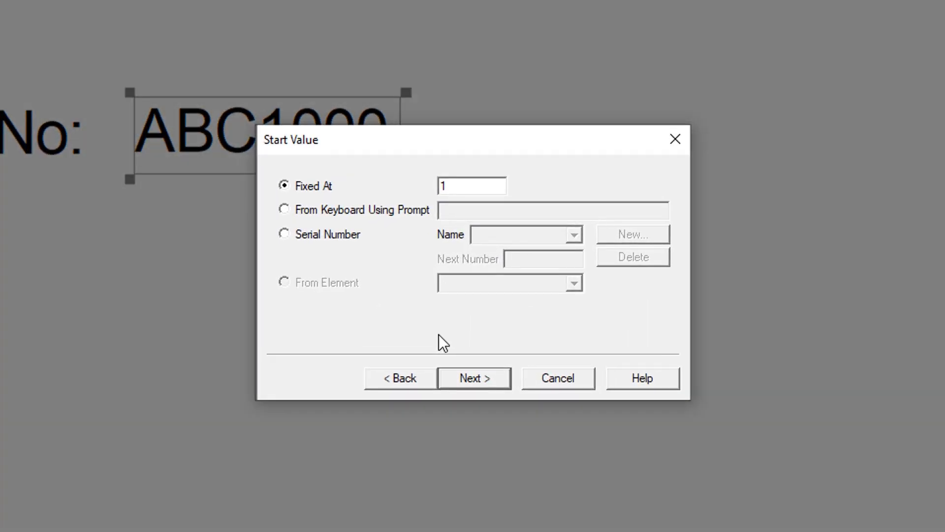
{"action": "left_click", "coordinate": [285, 235]}
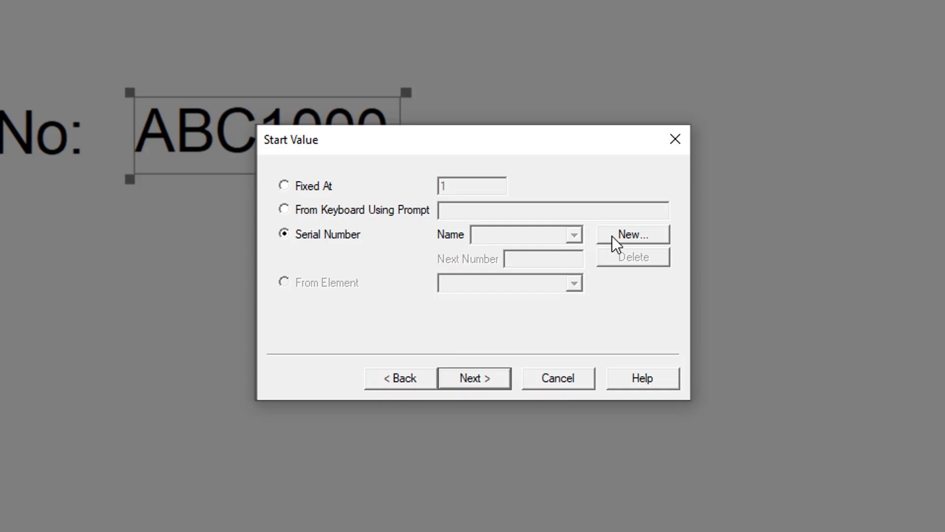
{"action": "left_click", "coordinate": [625, 234]}
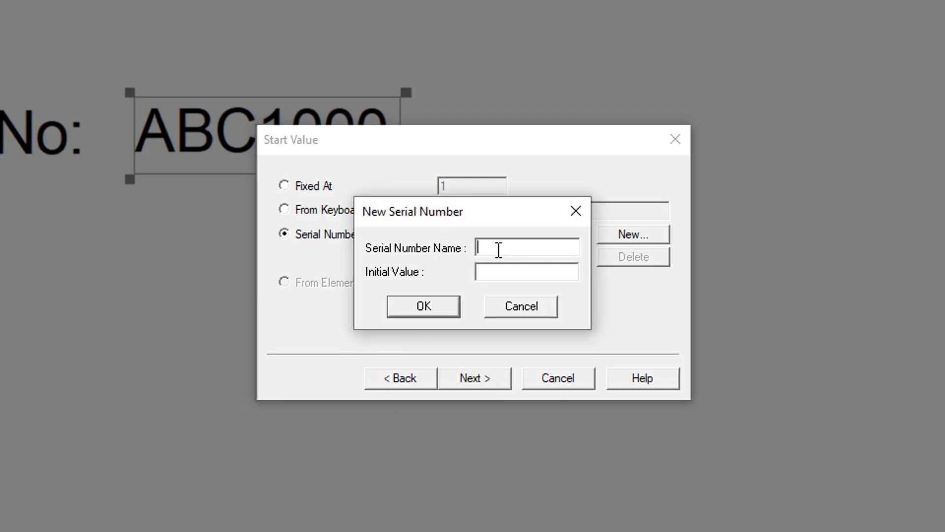
{"action": "type", "text": "Test1"}
{"action": "left_click", "coordinate": [491, 276]}
{"action": "type", "text": "ABC1000"}
{"action": "left_click", "coordinate": [442, 309]}
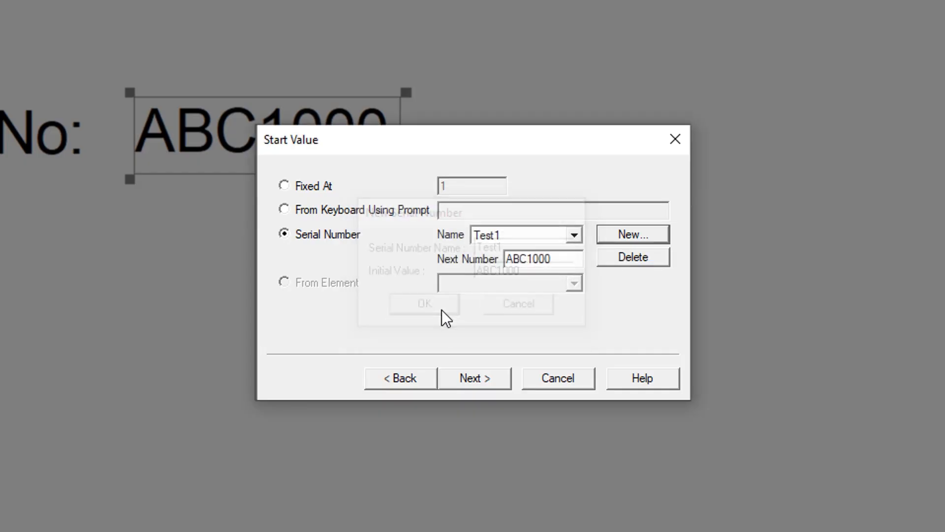
- Finish the serial numbering setup, keeping Decimal increments of 1 every label and No Limit
{"action": "left_click", "coordinate": [477, 381]}
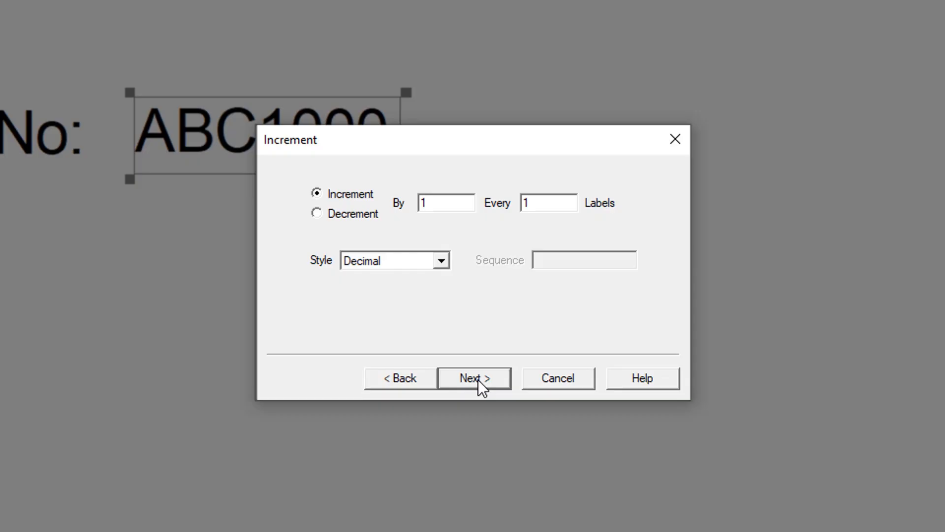
{"action": "left_click", "coordinate": [478, 379]}
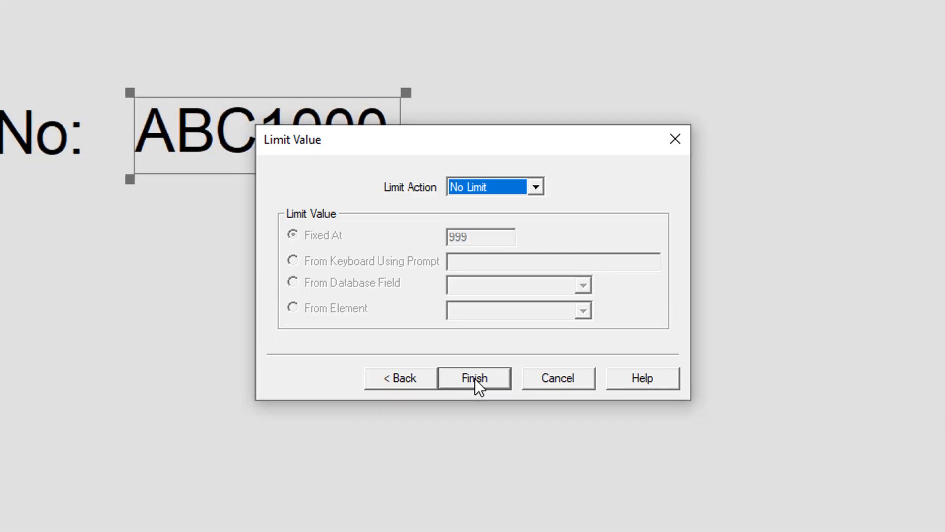
{"action": "left_click", "coordinate": [475, 379]}
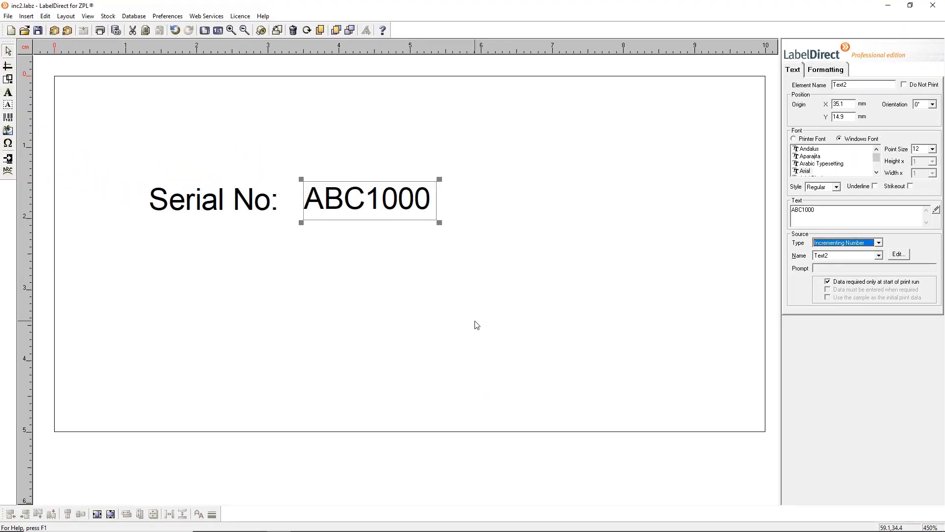
- Print the serial number label with a batch quantity of 3 and return to the label designer
{"action": "left_click", "coordinate": [100, 30]}
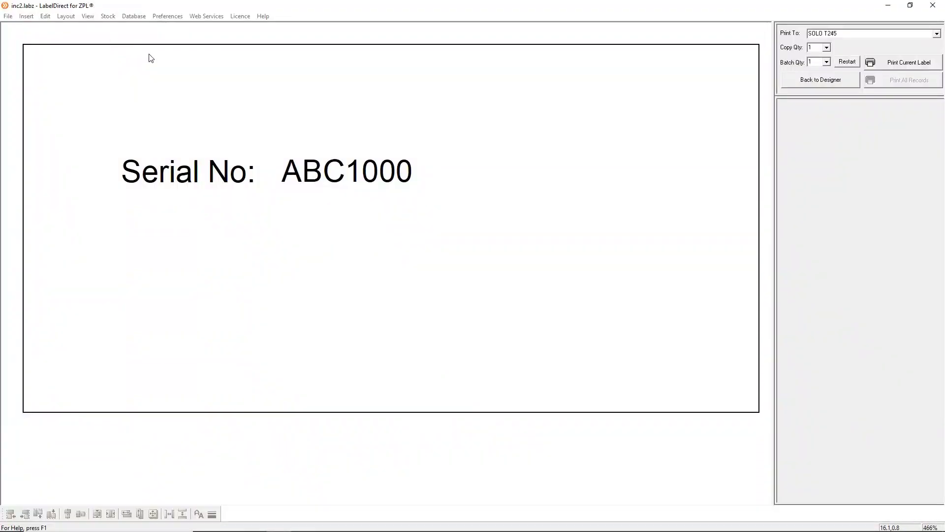
{"action": "left_click", "coordinate": [825, 62]}
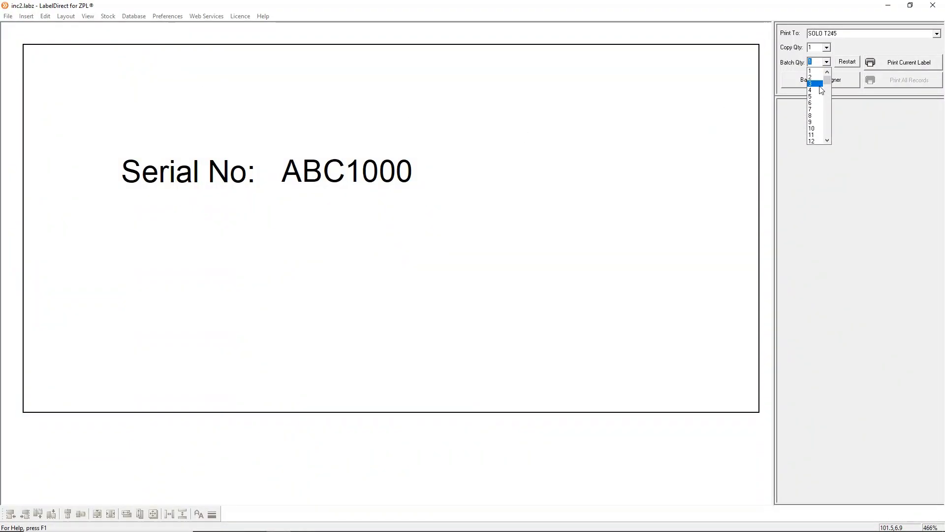
{"action": "left_click", "coordinate": [817, 84]}
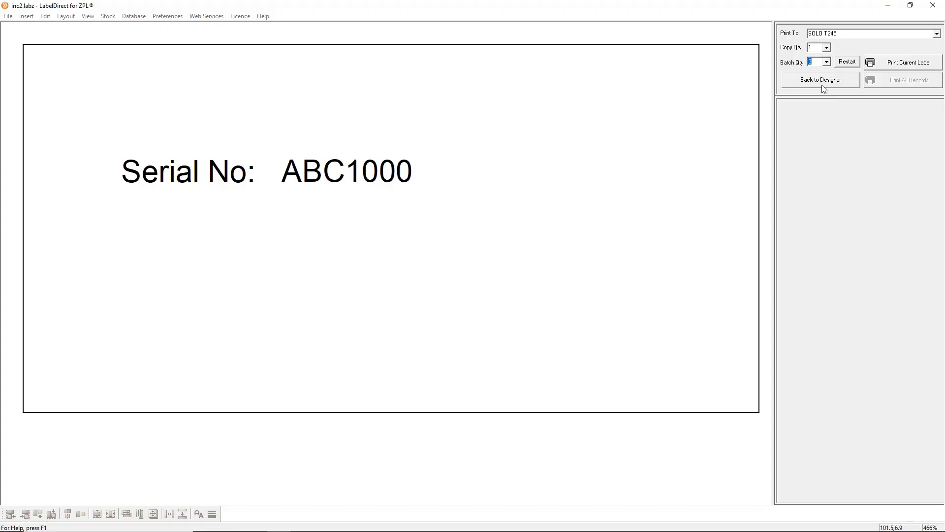
{"action": "left_click", "coordinate": [901, 63]}
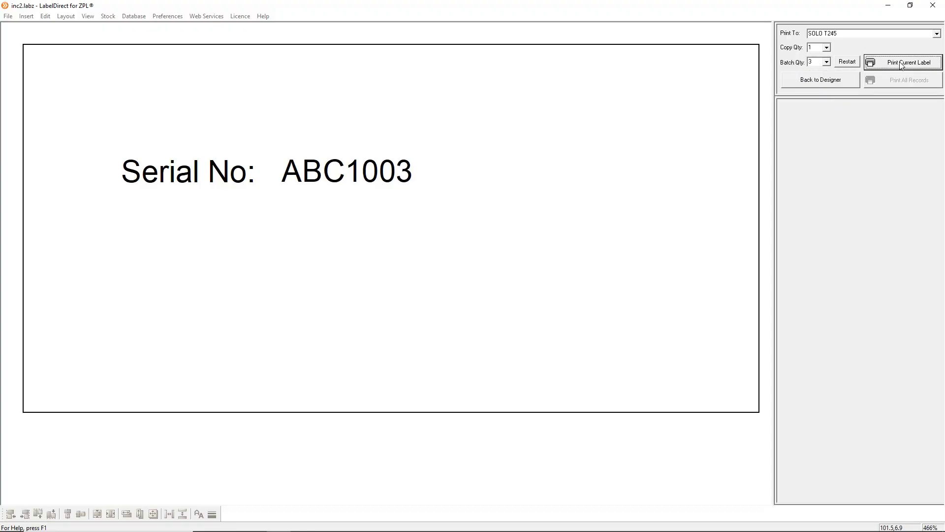
{"action": "left_click", "coordinate": [844, 83]}
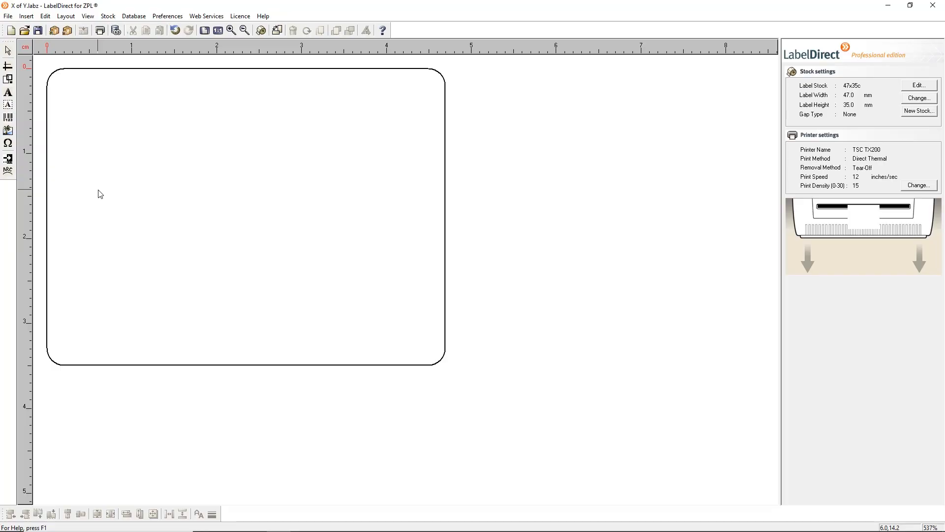
- Open the X of Y.labz delivery label from the sample labels
{"action": "left_click", "coordinate": [8, 17]}
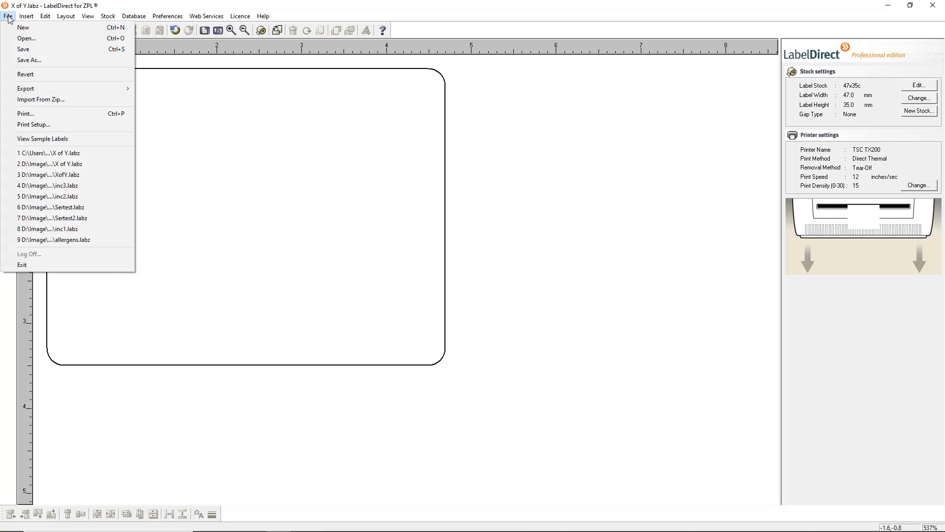
{"action": "left_click", "coordinate": [49, 139]}
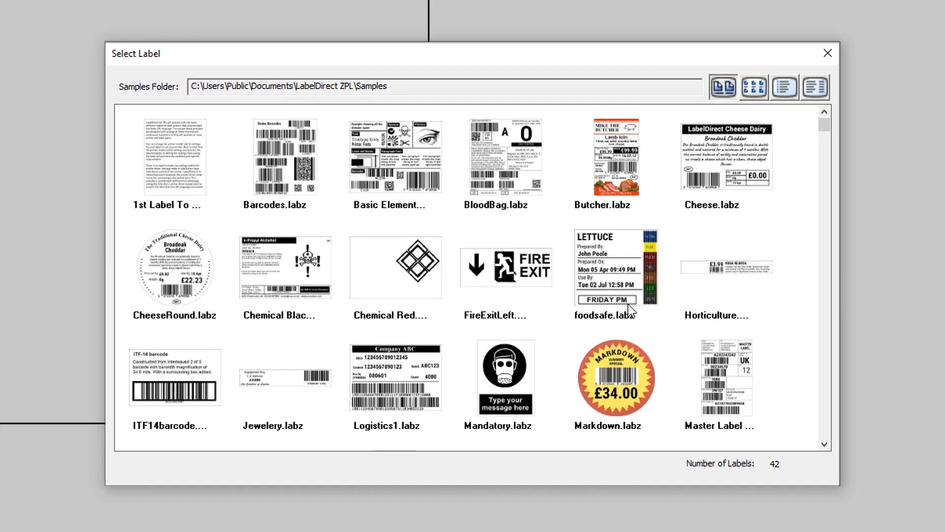
{"action": "scroll", "coordinate": [609, 303], "scroll_direction": "down", "scroll_amount": 1}
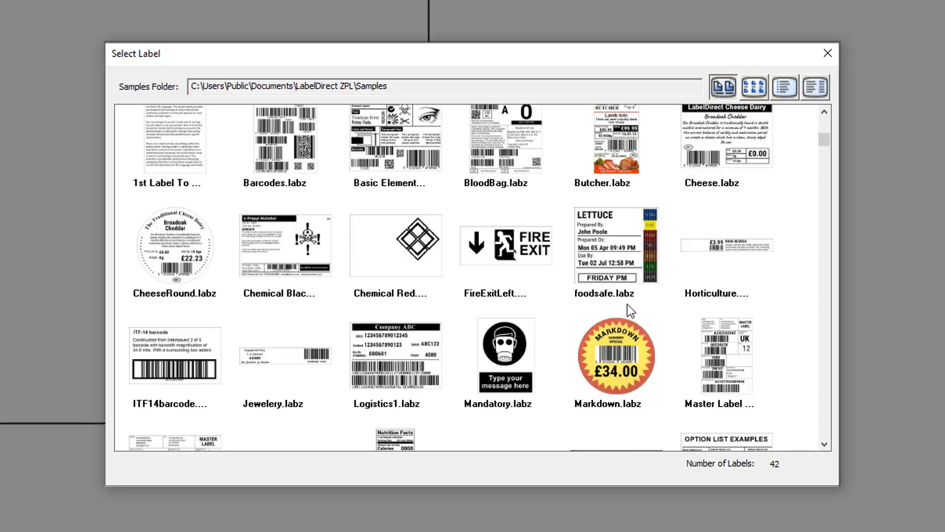
{"action": "scroll", "coordinate": [628, 305], "scroll_direction": "down", "scroll_amount": 3}
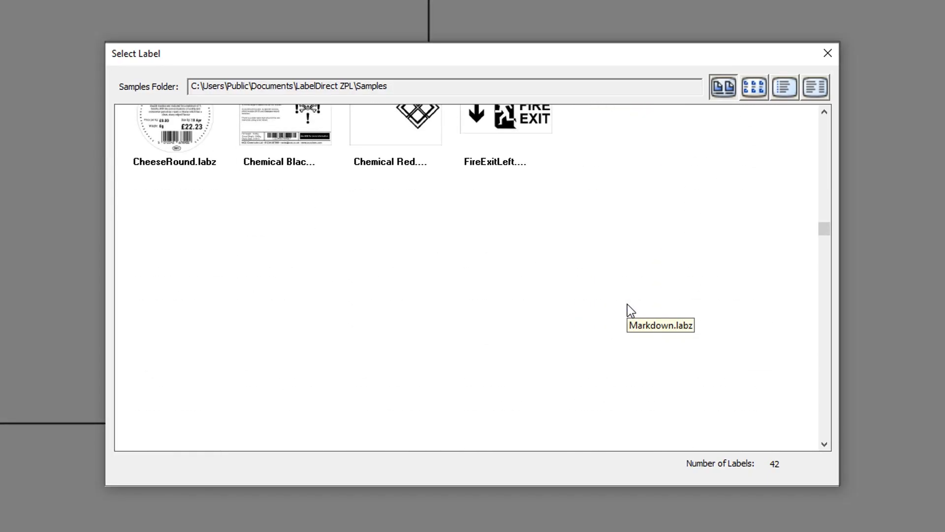
{"action": "scroll", "coordinate": [627, 304], "scroll_direction": "down", "scroll_amount": 4}
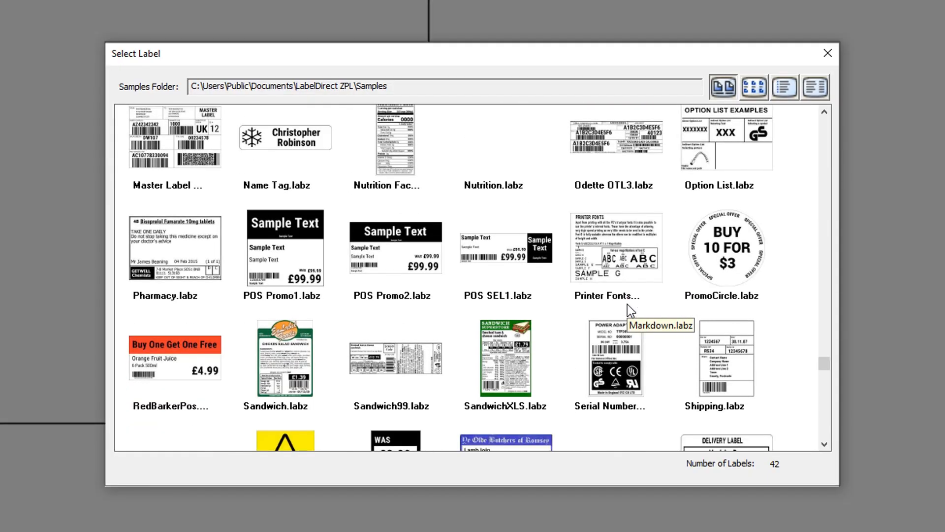
{"action": "scroll", "coordinate": [627, 304], "scroll_direction": "down", "scroll_amount": 2}
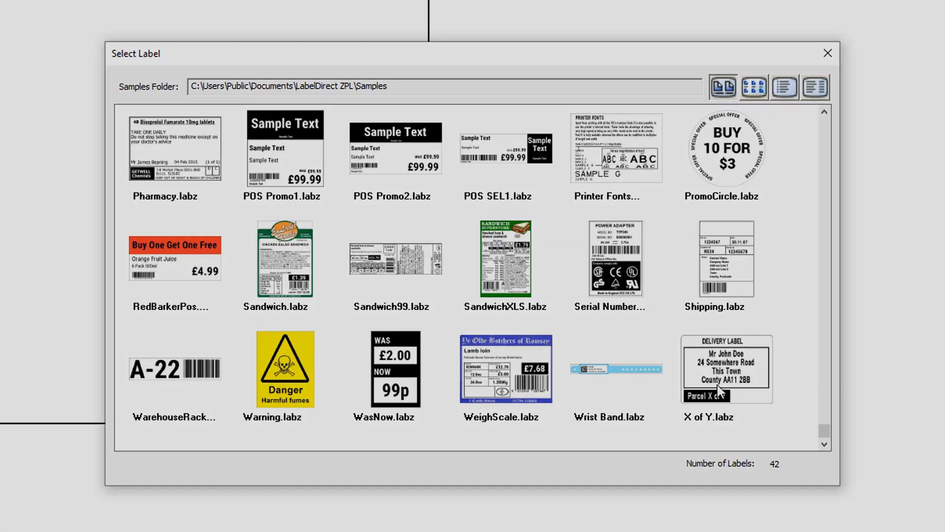
{"action": "double_click", "coordinate": [716, 385]}
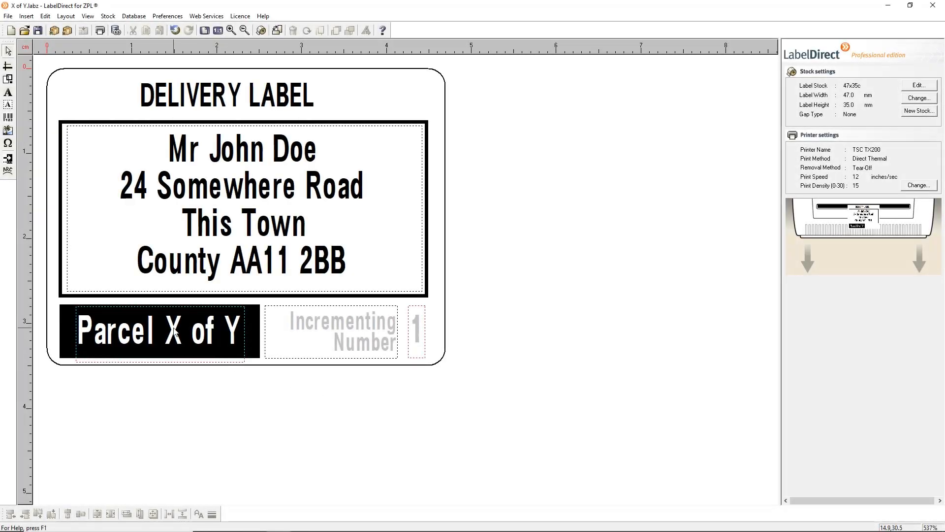
- Review the LblXofY macro script behind the "Parcel X of Y" text, moving its window clear of the label
{"action": "left_click", "coordinate": [175, 331]}
{"action": "left_click", "coordinate": [897, 255]}
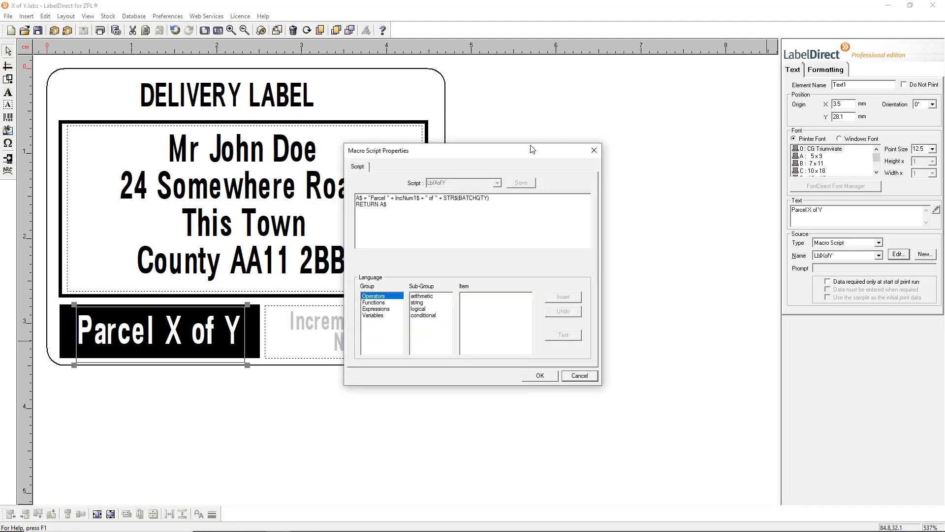
{"action": "left_click_drag", "start_coordinate": [532, 147], "coordinate": [634, 134]}
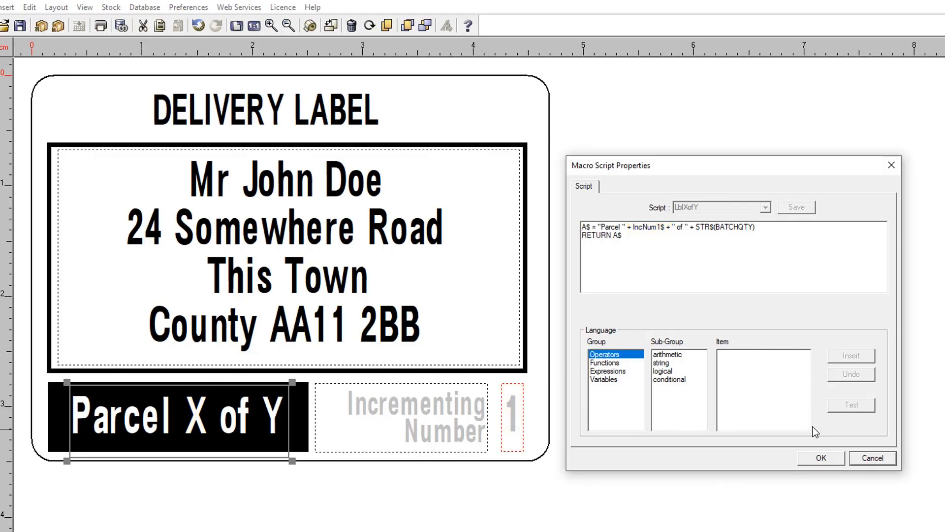
{"action": "left_click", "coordinate": [812, 456]}
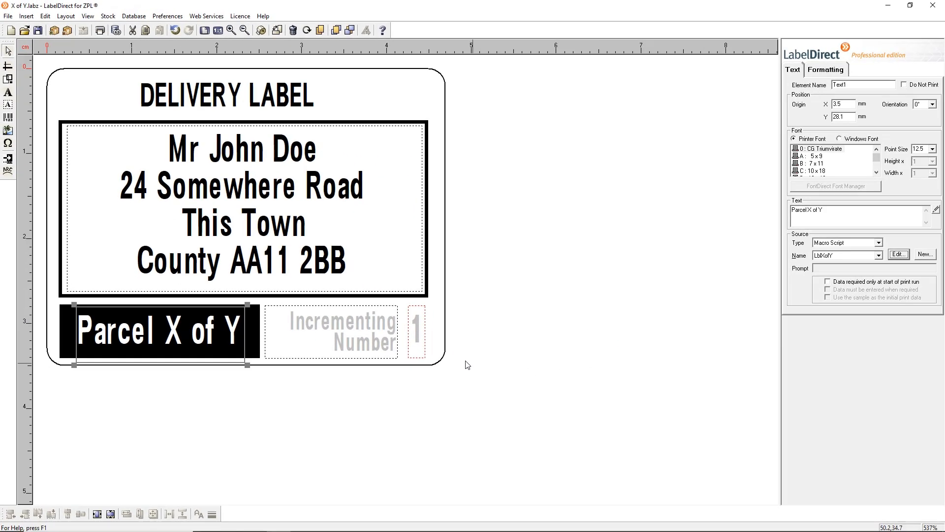
- Review the start value, increment and limit settings of the non-printing IncNum1 incrementing number, then deselect it
{"action": "left_click", "coordinate": [418, 333]}
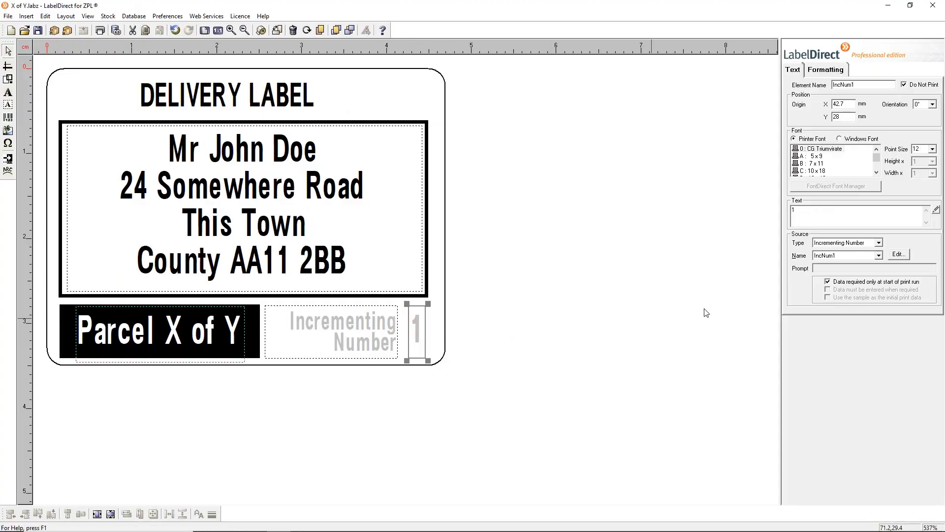
{"action": "left_click", "coordinate": [898, 254]}
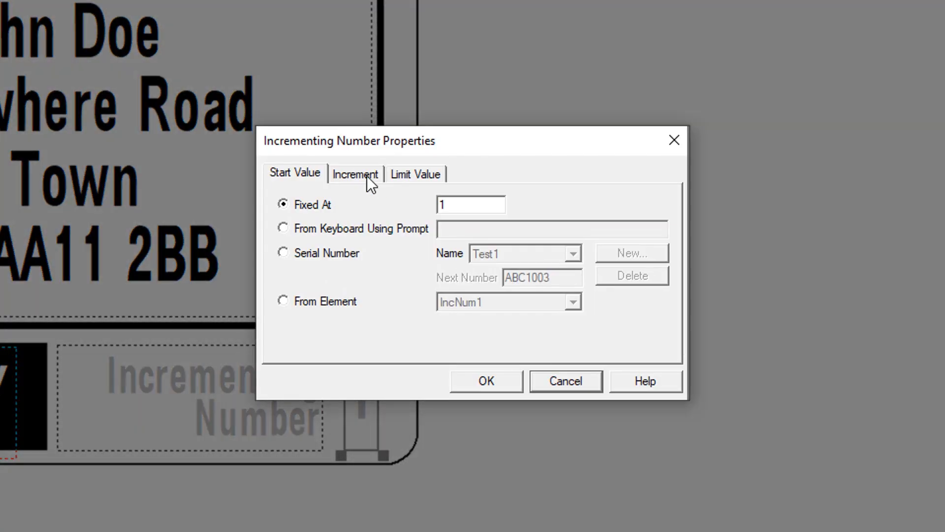
{"action": "left_click", "coordinate": [367, 176]}
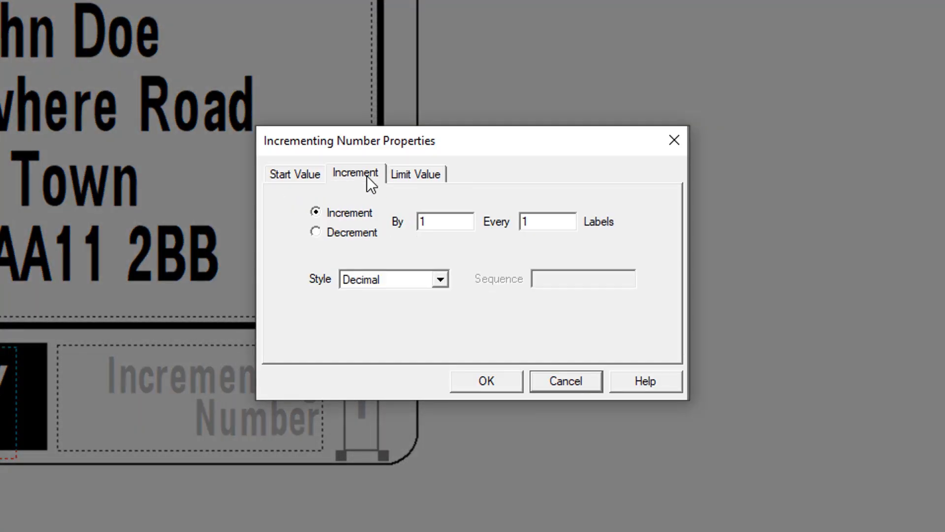
{"action": "left_click", "coordinate": [422, 177]}
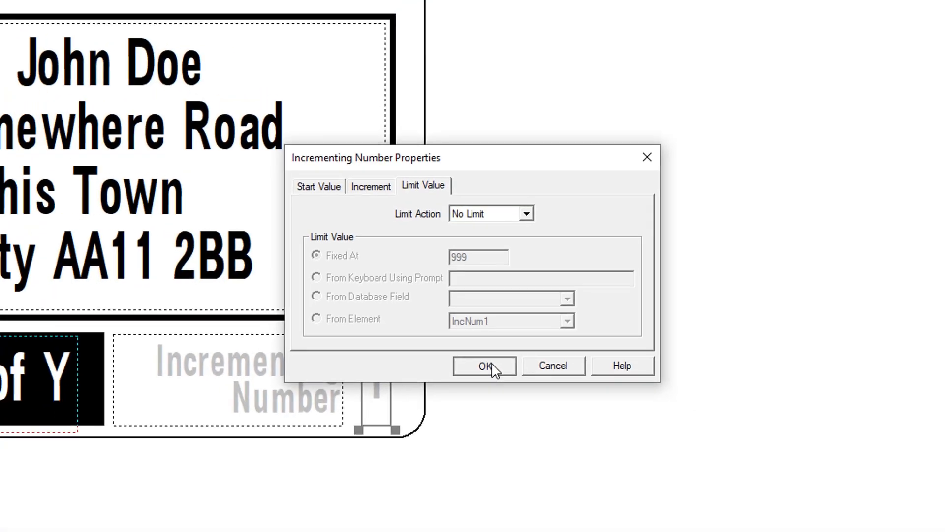
{"action": "left_click", "coordinate": [494, 381]}
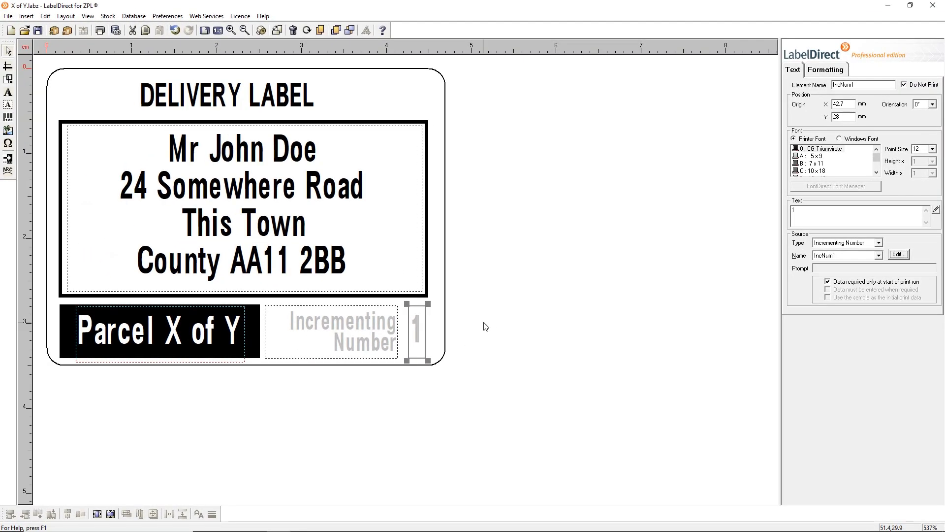
{"action": "left_click", "coordinate": [486, 326]}
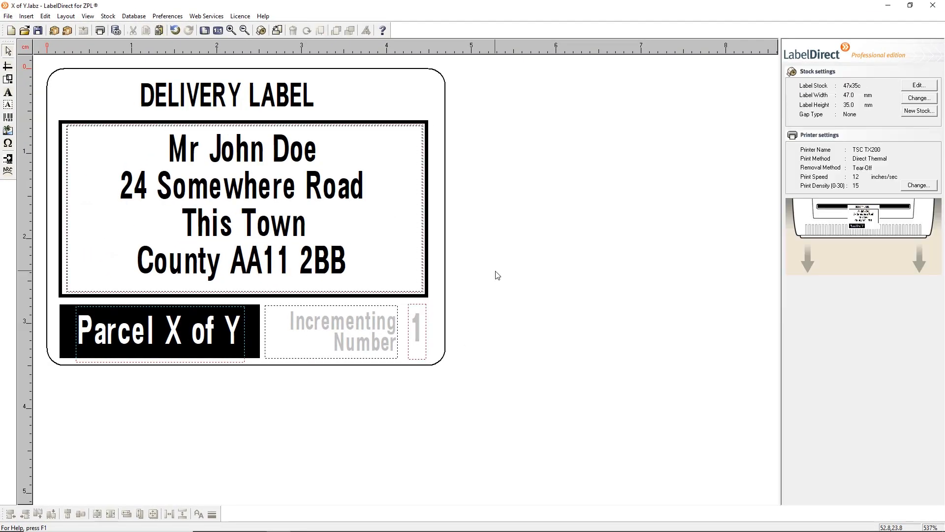
- Check the delivery address in the print view and print the label with a batch quantity of 4
{"action": "left_click", "coordinate": [100, 31]}
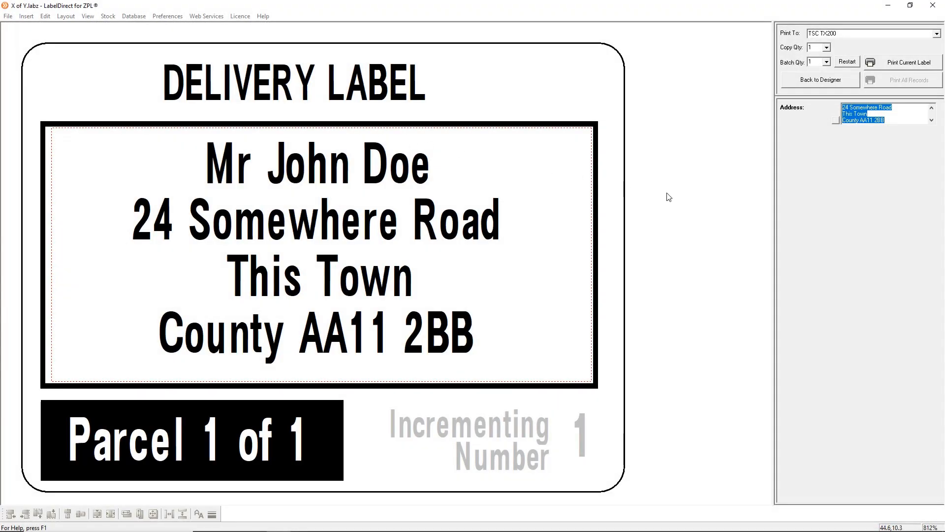
{"action": "left_click", "coordinate": [931, 108]}
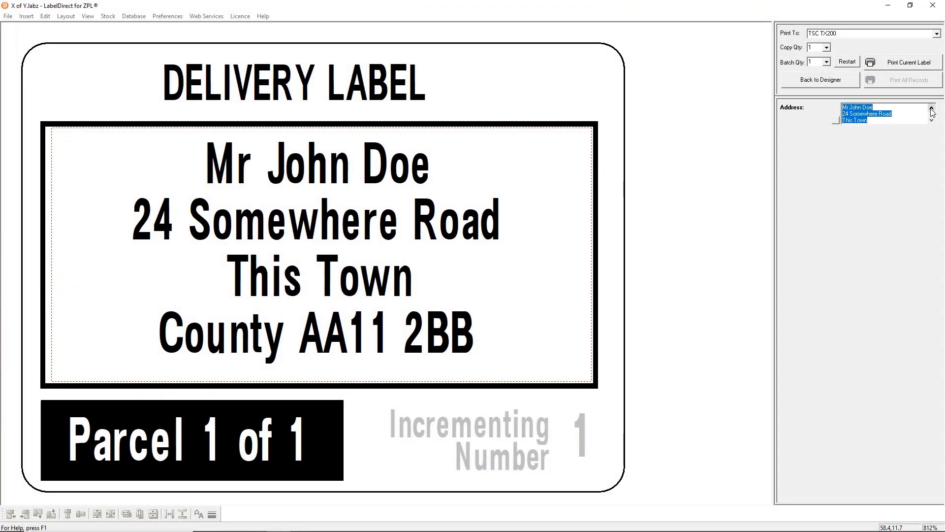
{"action": "left_click", "coordinate": [827, 62]}
{"action": "left_click", "coordinate": [819, 90]}
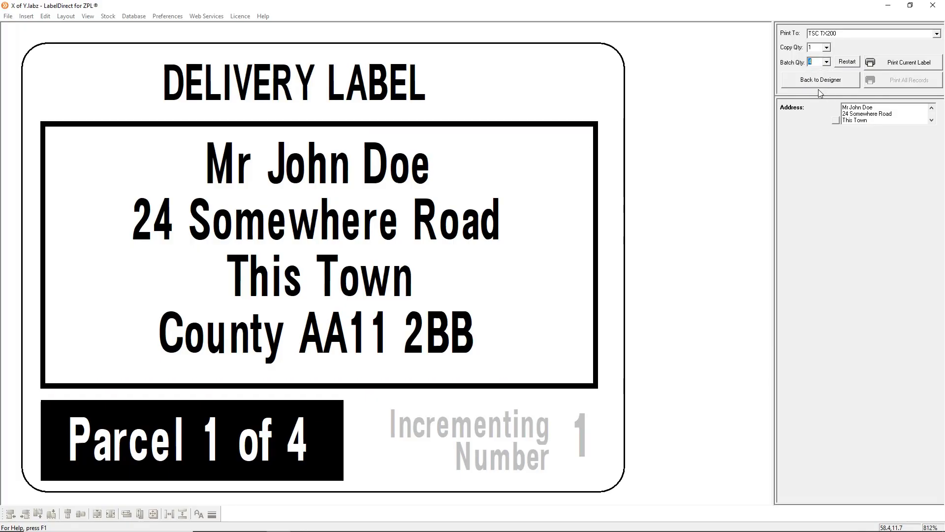
{"action": "left_click", "coordinate": [904, 63]}
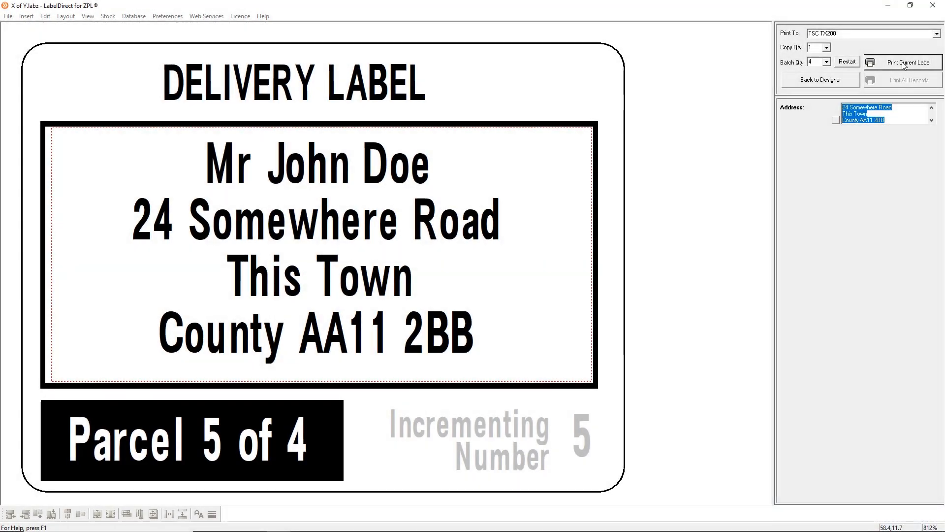
- Restart the print run for a new recipient's name and address with a batch quantity of 3
{"action": "left_click", "coordinate": [851, 65]}
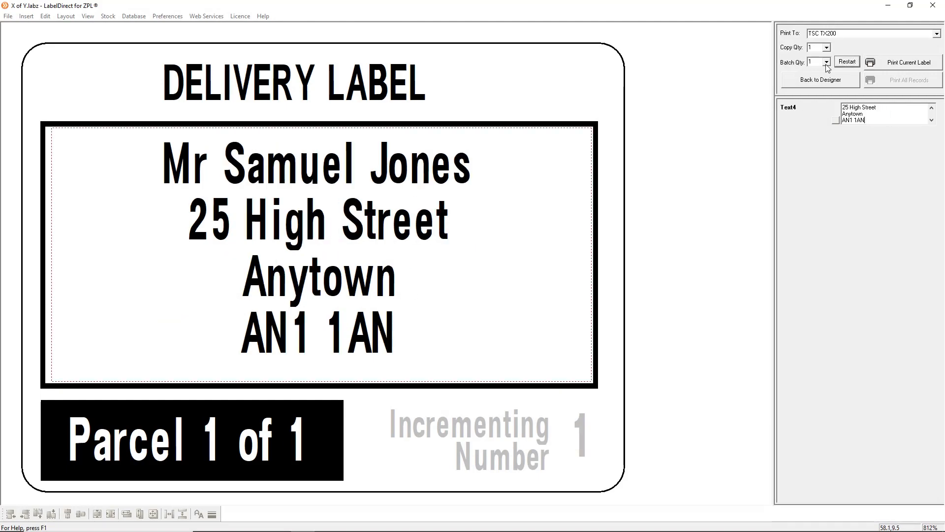
{"action": "left_click", "coordinate": [827, 62]}
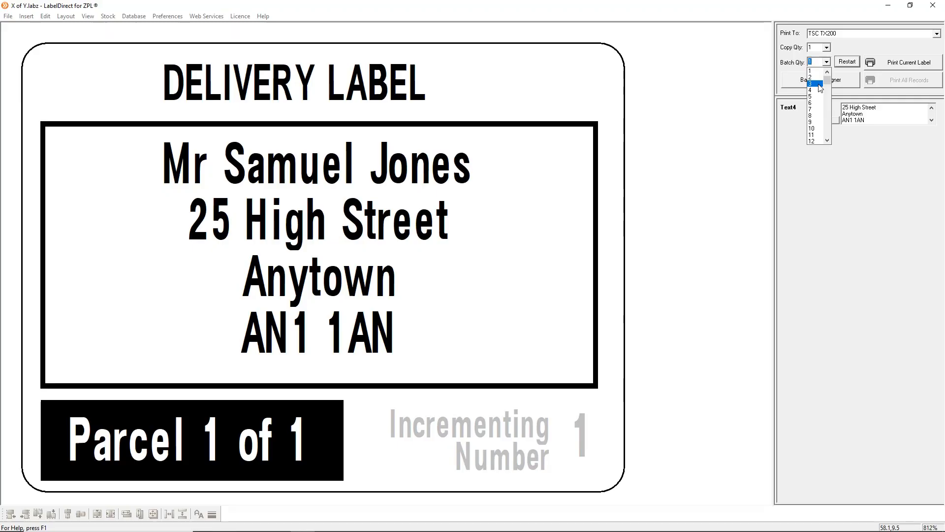
{"action": "left_click", "coordinate": [819, 84]}
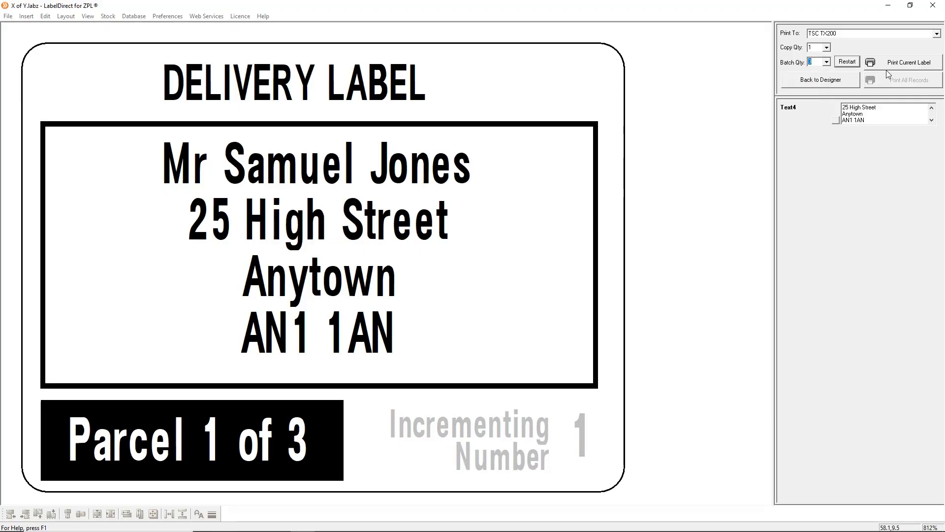